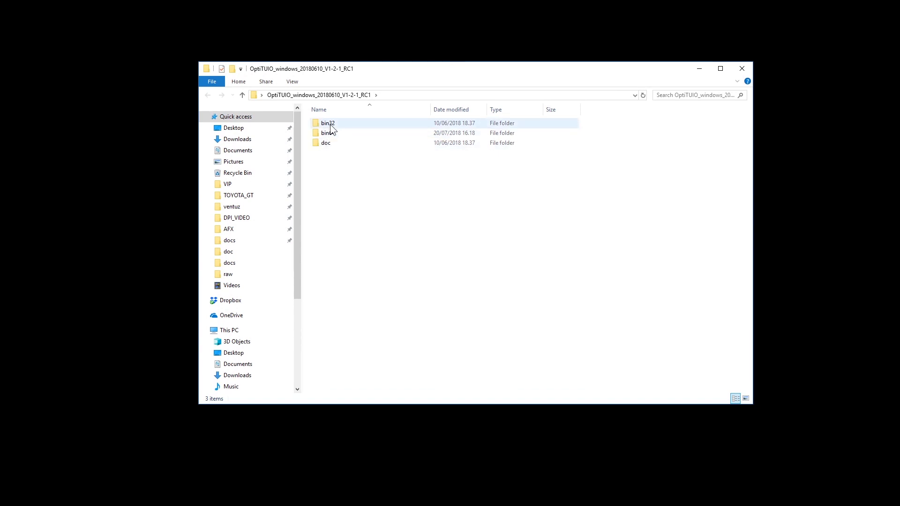
# Open the doc folder and read CHANGES.html in Chrome.
pyautogui.click(332, 134)
pyautogui.click(332, 146)
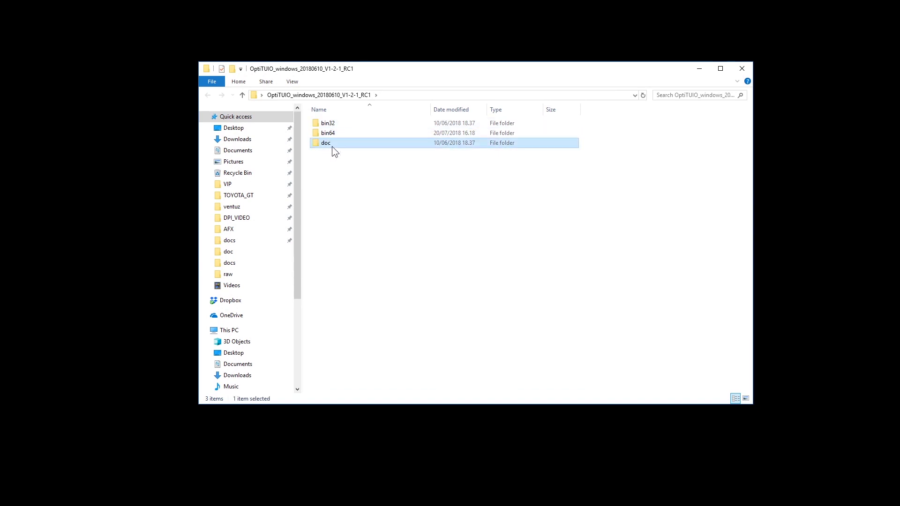
pyautogui.doubleClick(329, 142)
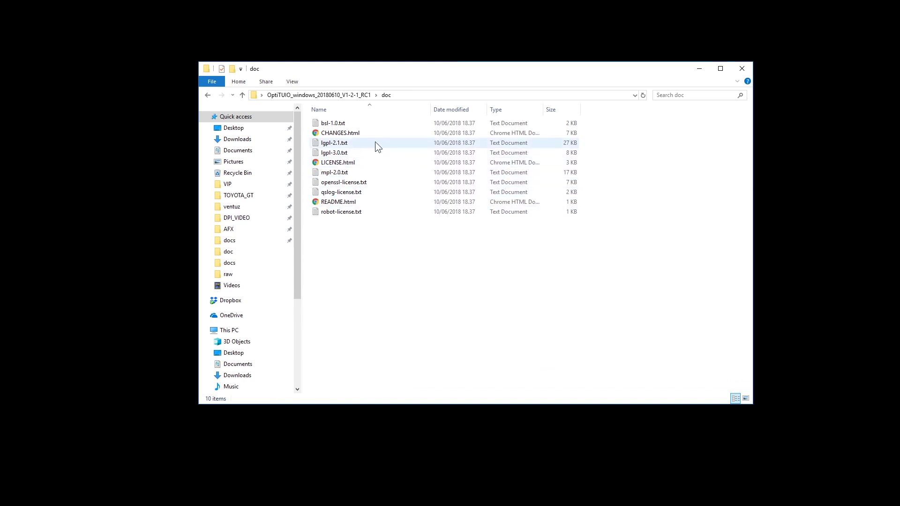
pyautogui.click(356, 134)
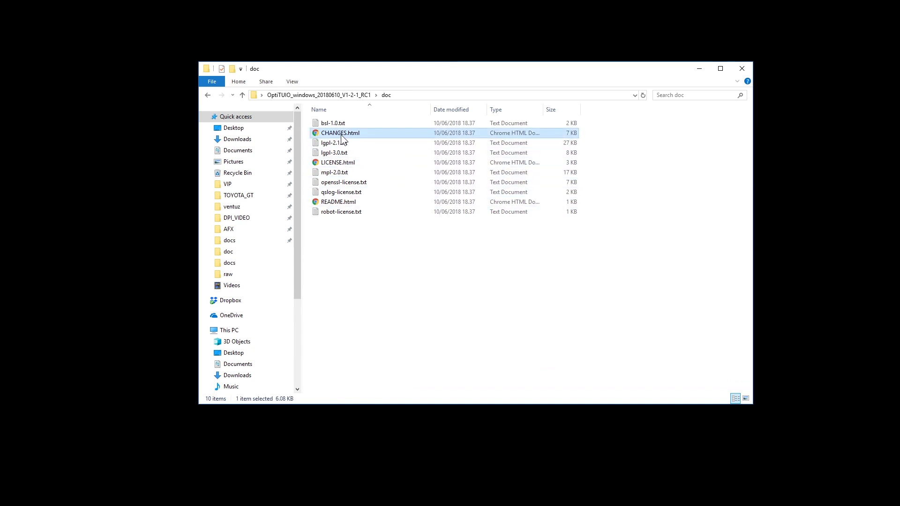
pyautogui.doubleClick(341, 135)
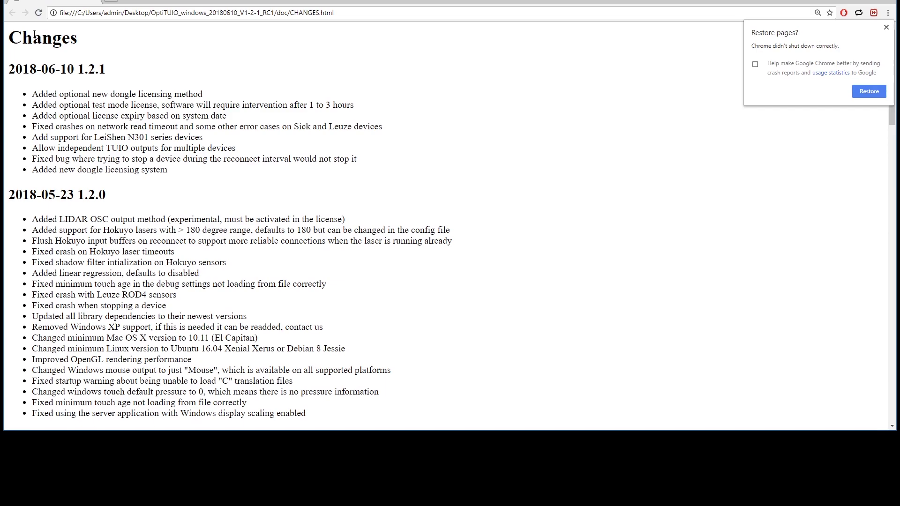
pyautogui.scroll(-20, 44, 220)
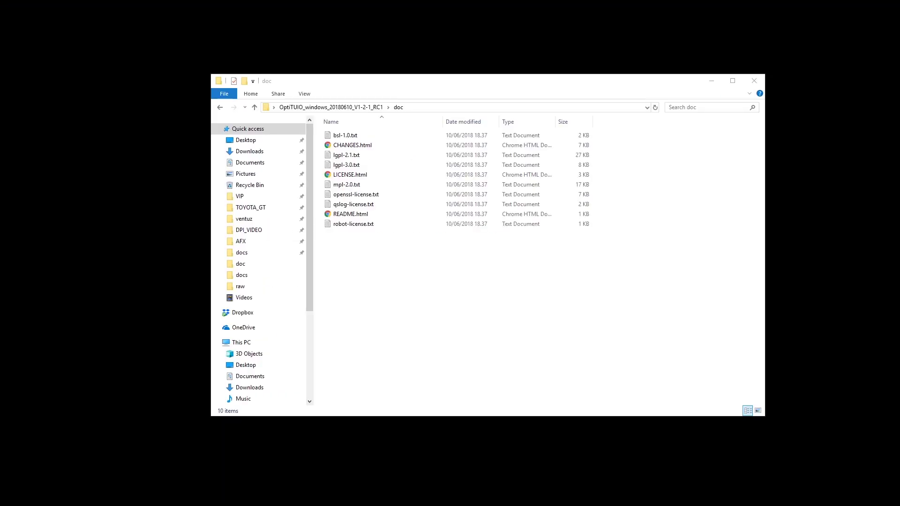
# View README.html in the browser, then launch OptiTUIO.Calibration.exe from the bin64 folder.
pyautogui.click(345, 214)
pyautogui.doubleClick(344, 214)
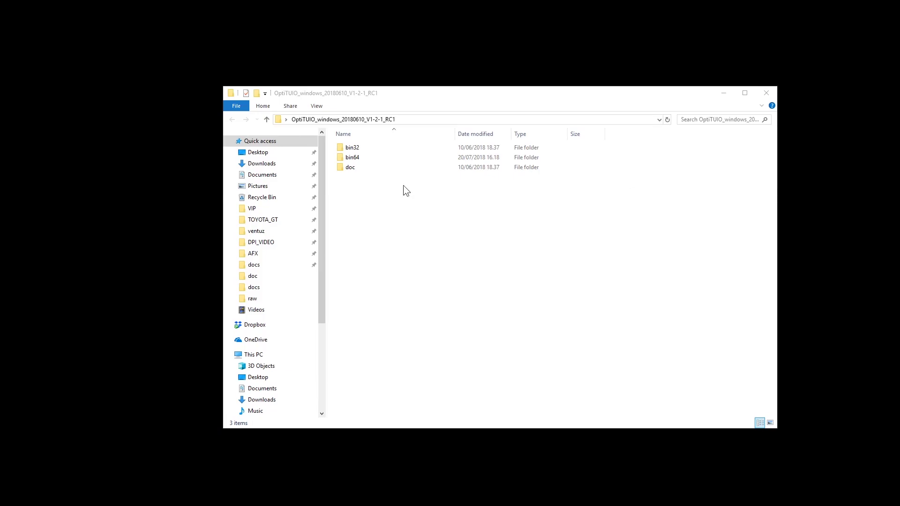
pyautogui.doubleClick(353, 157)
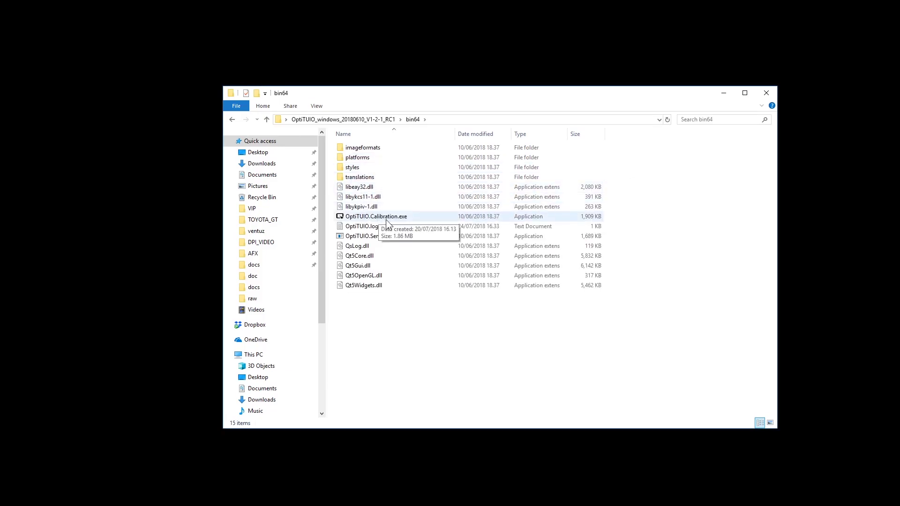
pyautogui.click(371, 216)
pyautogui.doubleClick(372, 217)
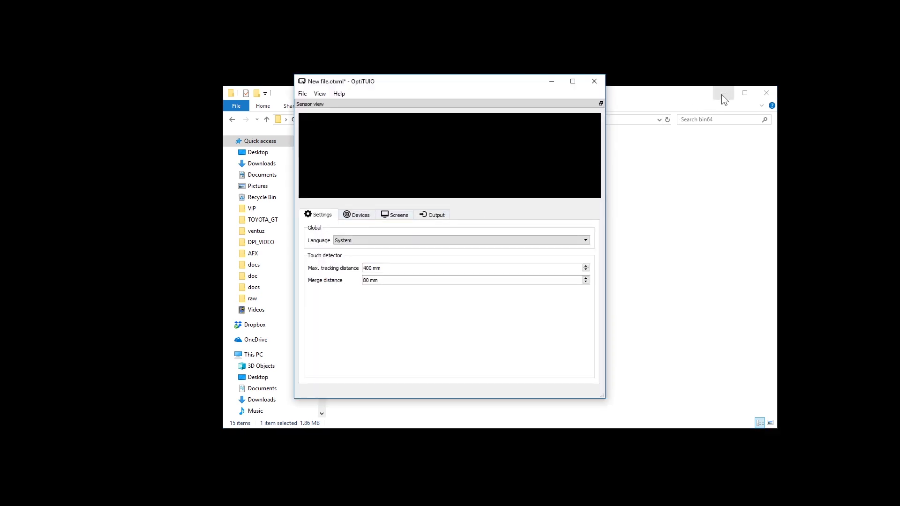
# Minimise Explorer and look through the Devices, Screens, Output and Settings pages.
pyautogui.click(722, 95)
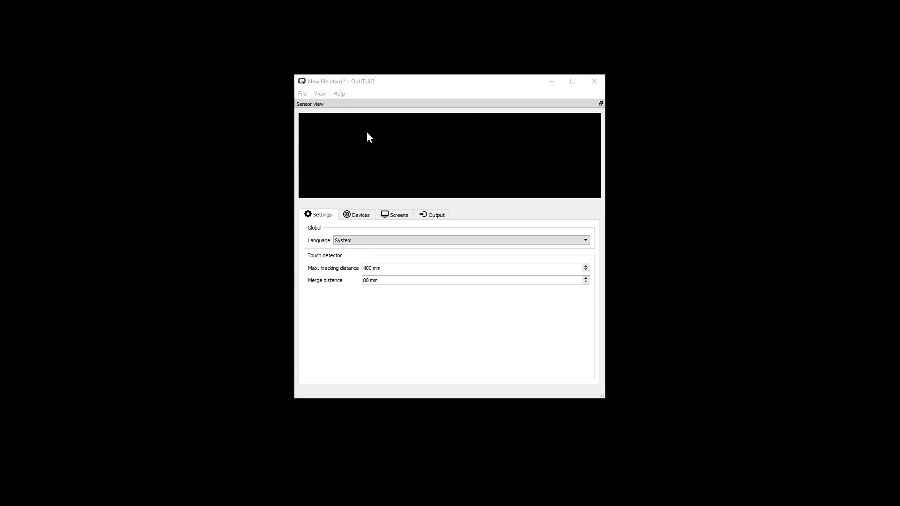
pyautogui.click(353, 218)
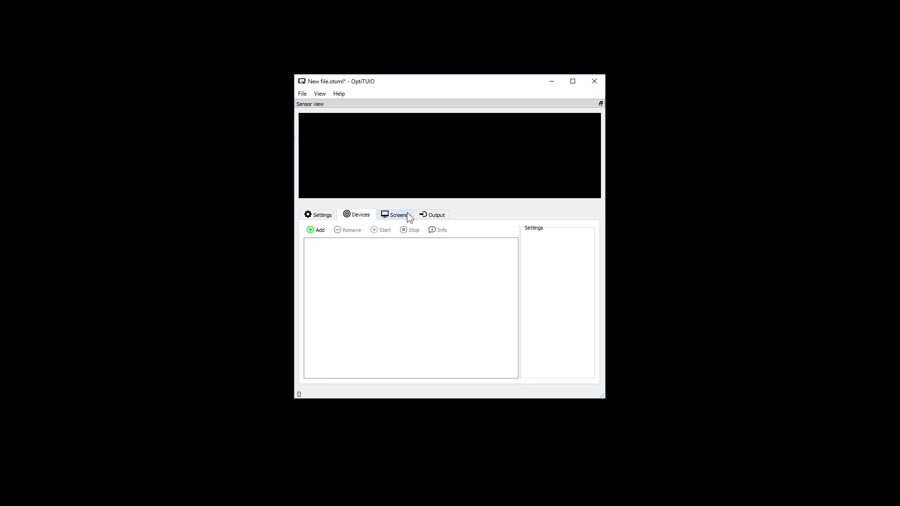
pyautogui.click(406, 215)
pyautogui.click(432, 216)
pyautogui.click(321, 216)
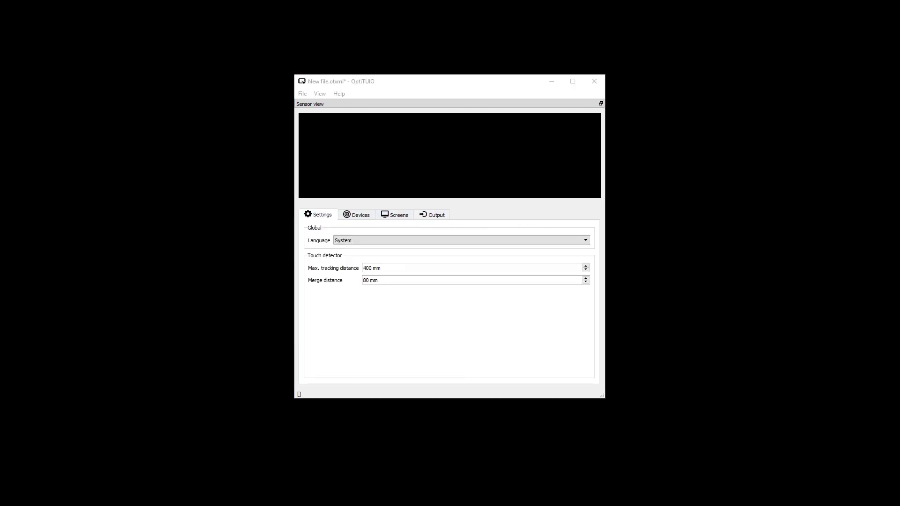
# Install the license file license_optituio_online.otlic from the Downloads folder.
pyautogui.click(335, 93)
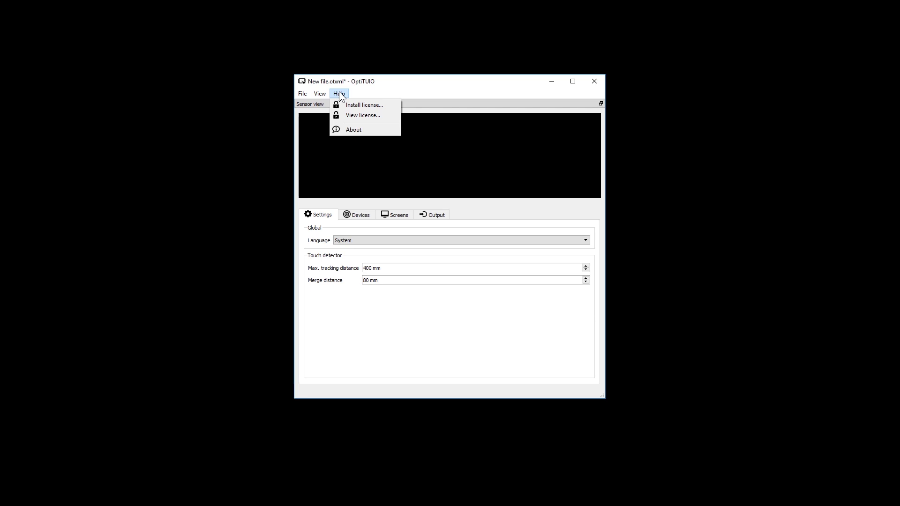
pyautogui.click(366, 106)
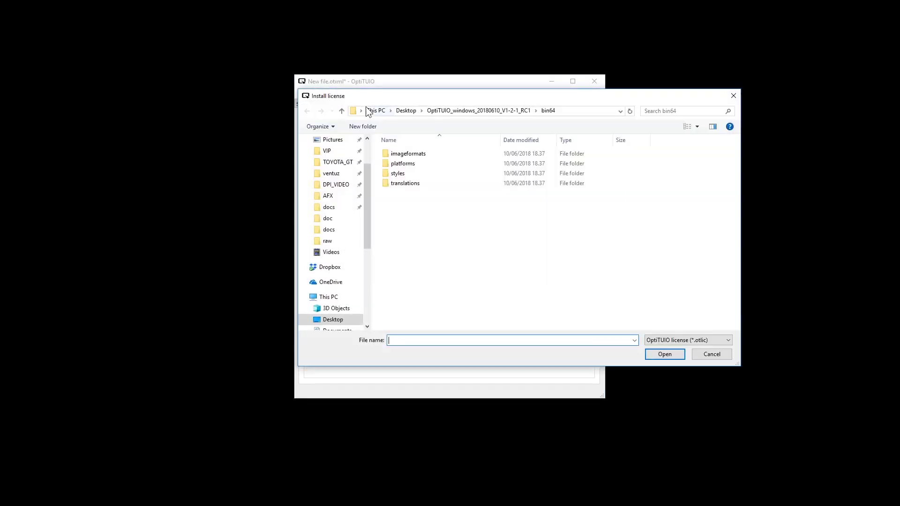
pyautogui.scroll(2, 333, 171)
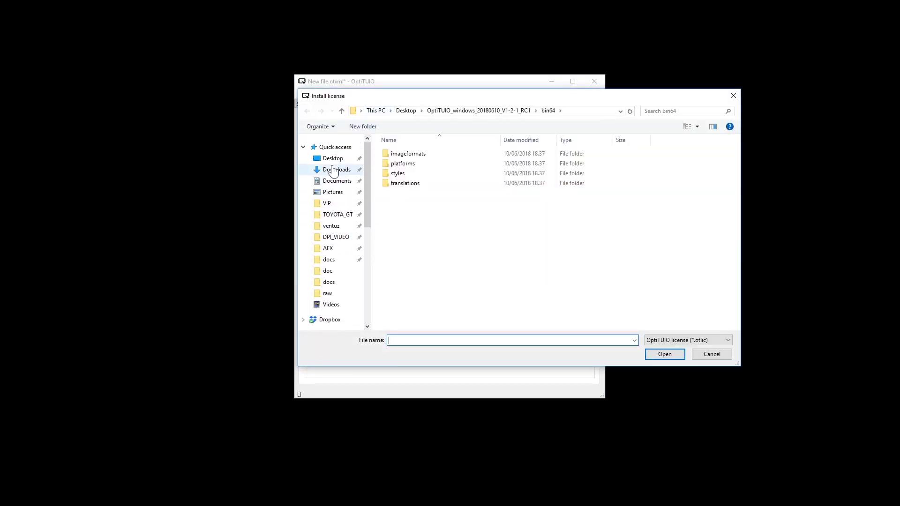
pyautogui.click(332, 159)
pyautogui.click(337, 170)
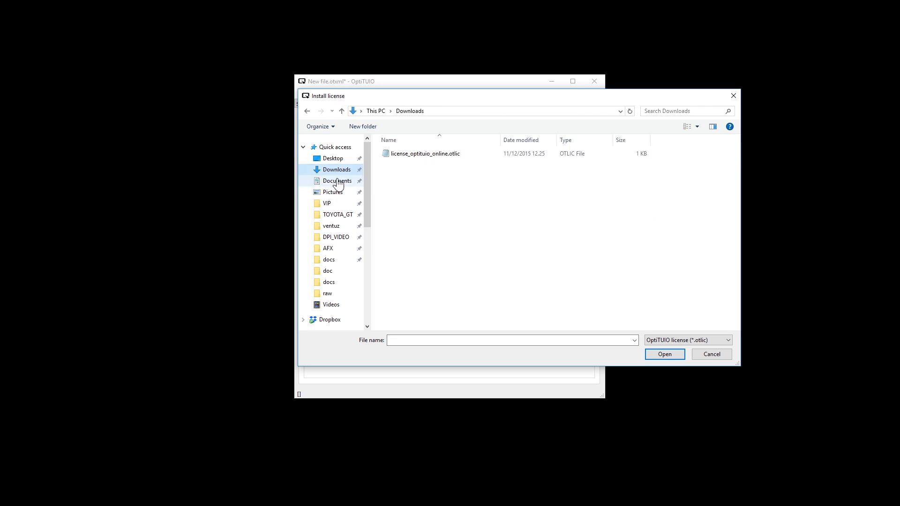
pyautogui.click(412, 156)
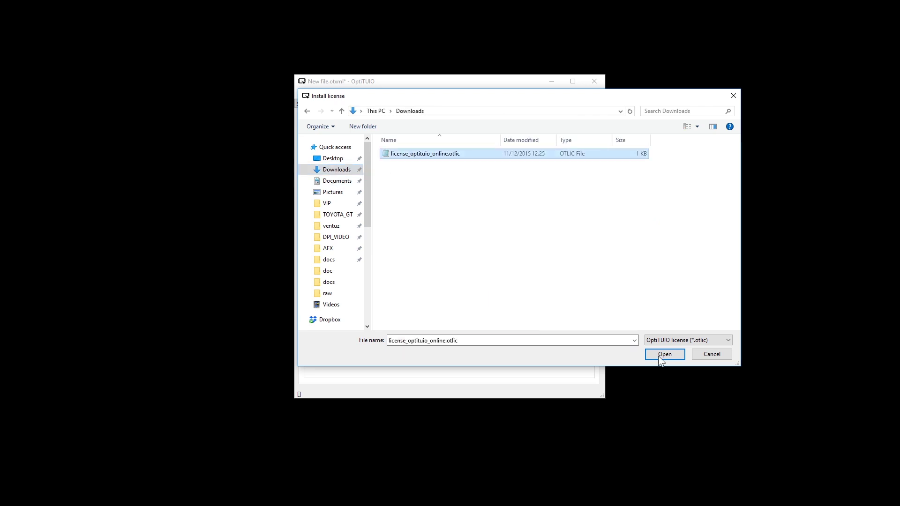
pyautogui.click(712, 357)
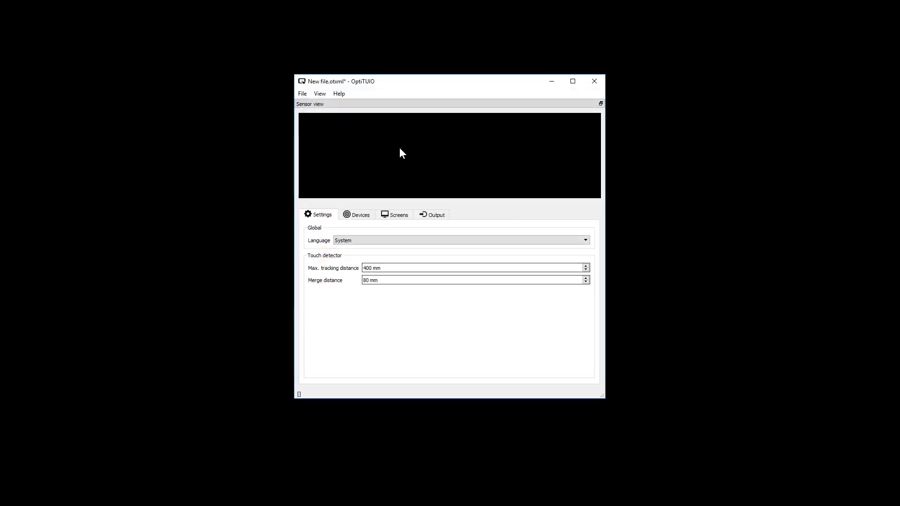
# Confirm the installed license shows version 1 with the debug feature.
pyautogui.click(338, 94)
pyautogui.click(352, 115)
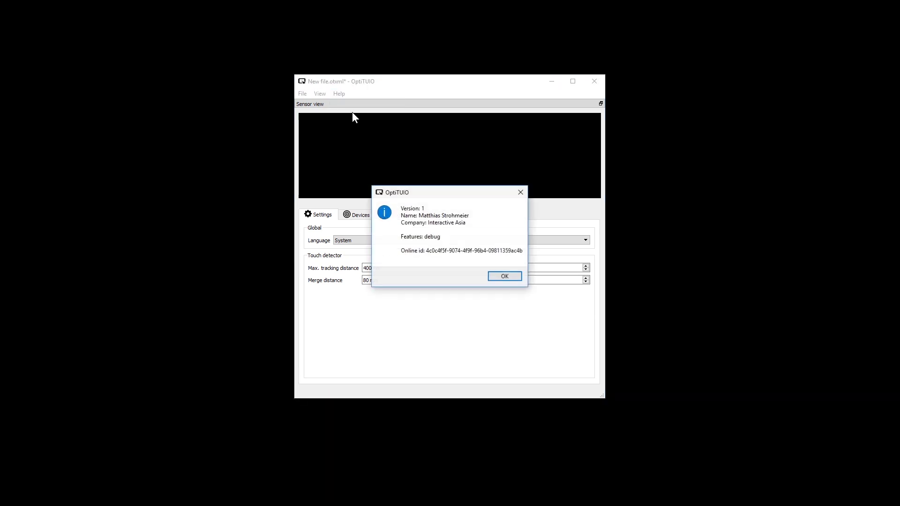
pyautogui.click(505, 276)
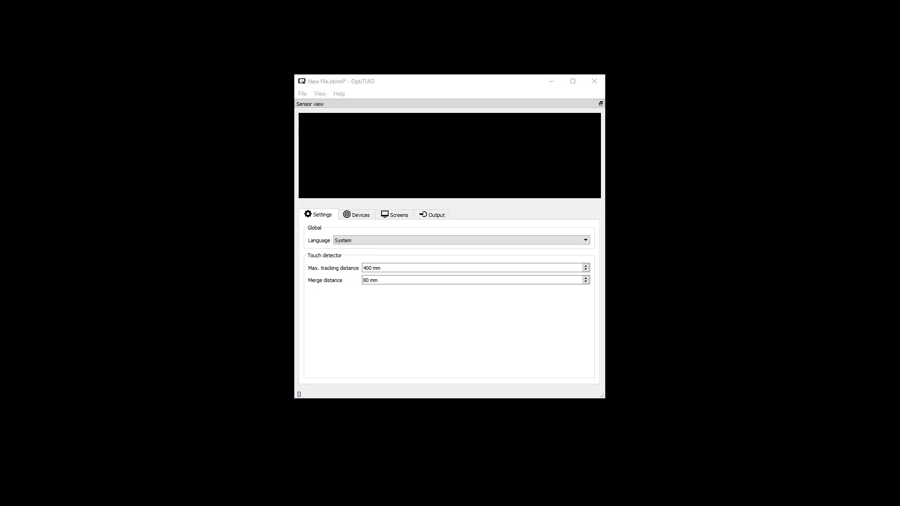
# Add a Hokuyo URG device at 192.168.0.10:10940 and start it scanning at 40 Hz.
pyautogui.click(352, 217)
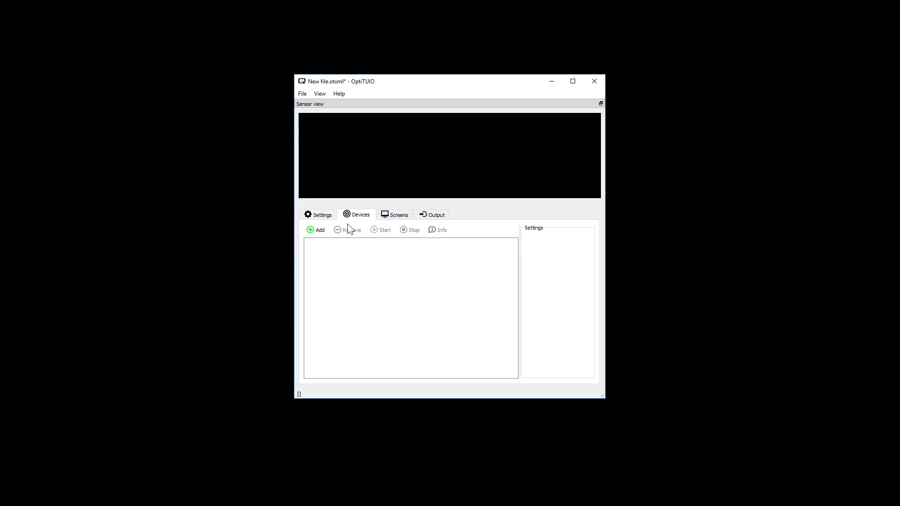
pyautogui.click(320, 232)
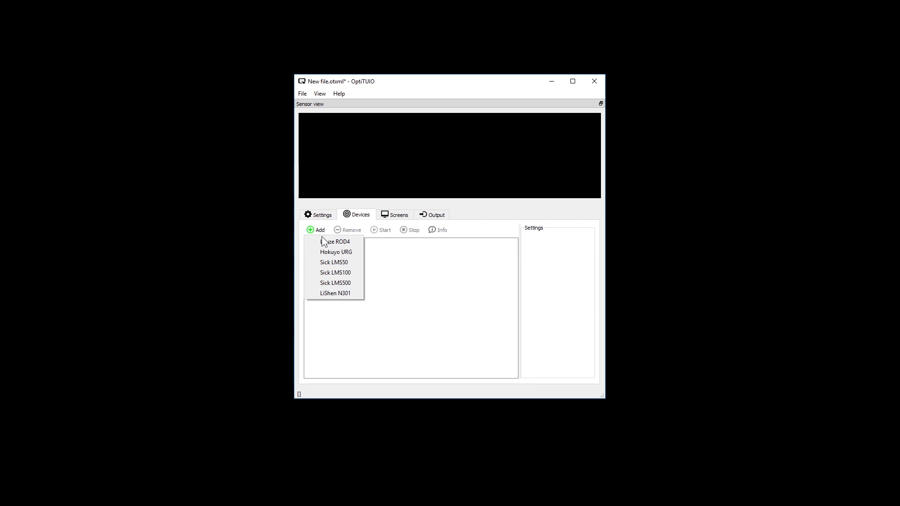
pyautogui.click(328, 252)
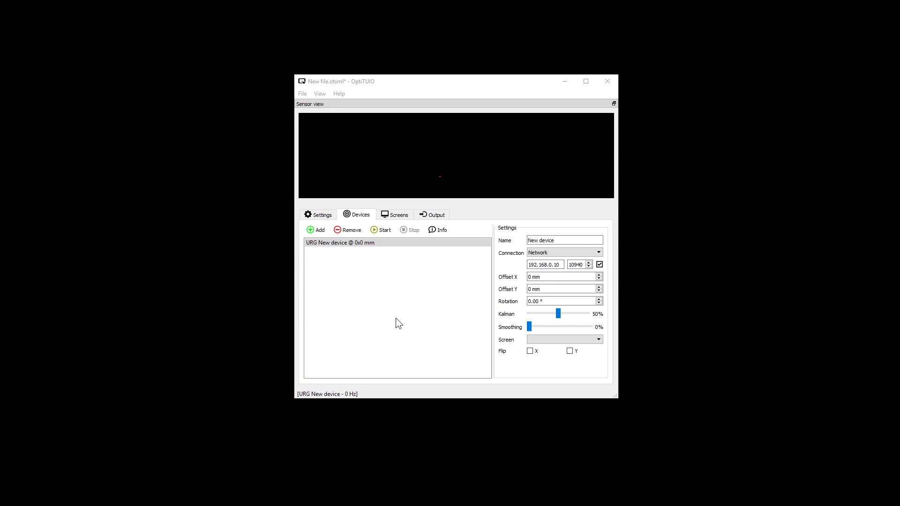
pyautogui.click(385, 232)
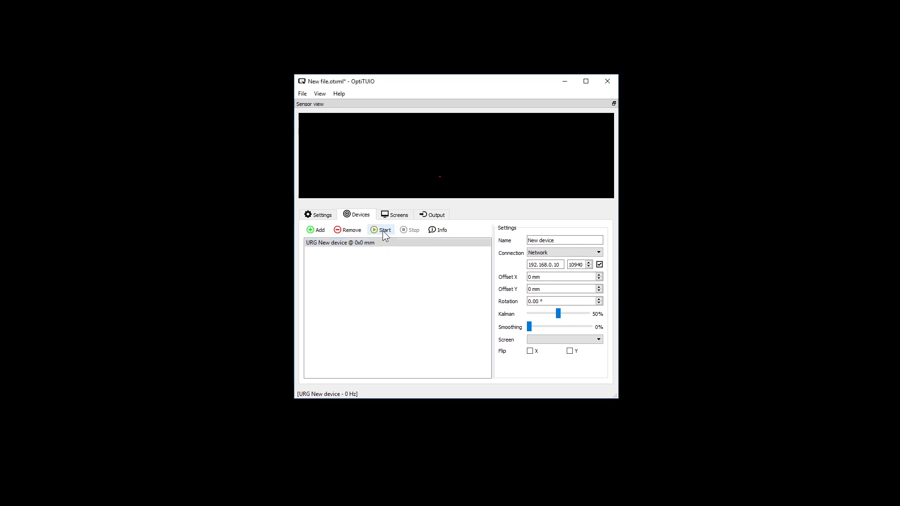
pyautogui.click(382, 231)
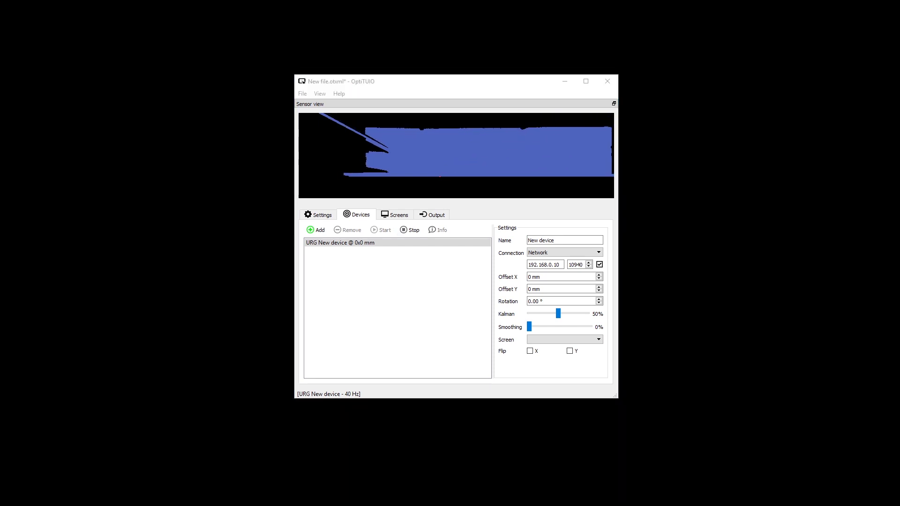
# Add a screen of 1600 × 900 mm with a 500 mm Y offset.
pyautogui.click(389, 216)
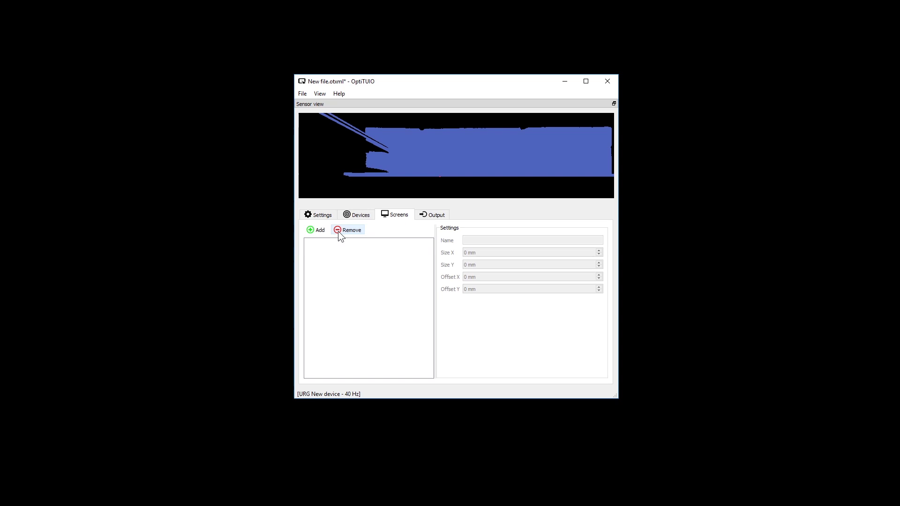
pyautogui.click(305, 232)
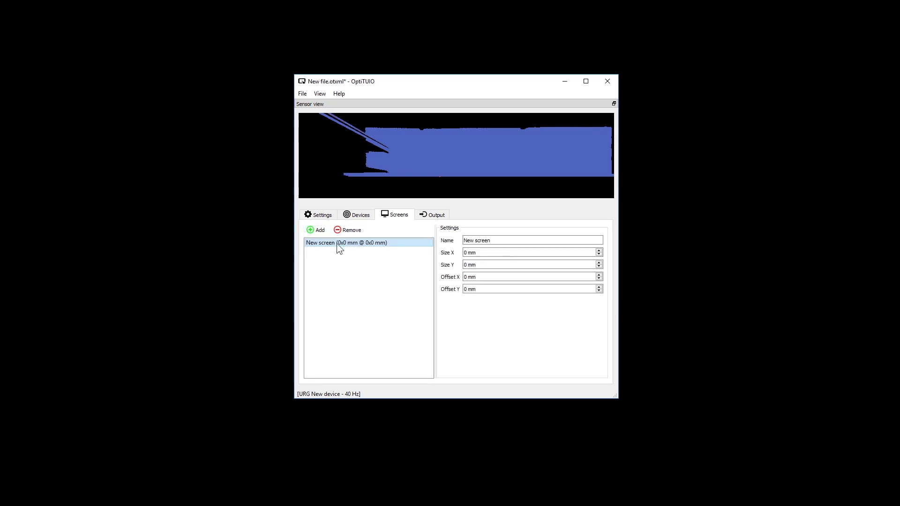
pyautogui.click(492, 252)
pyautogui.moveTo(491, 253); pyautogui.dragTo(432, 258)
pyautogui.write('1600')
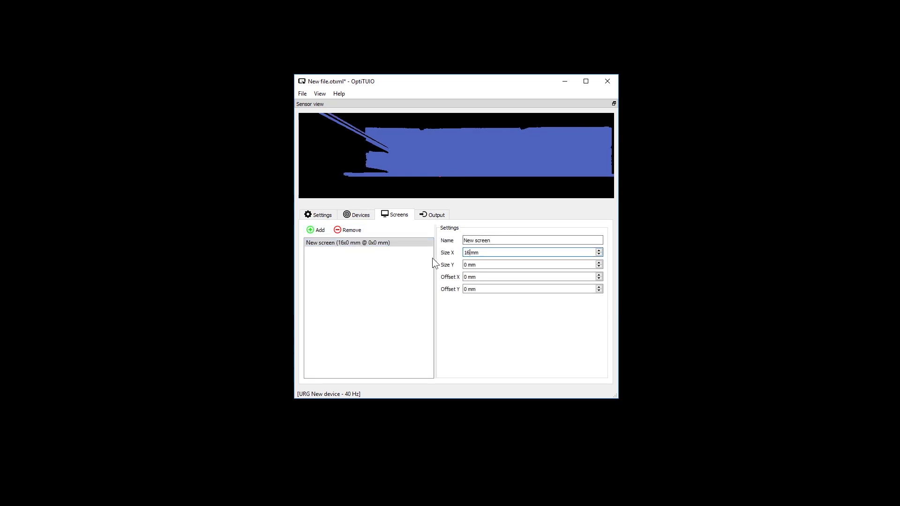
pyautogui.press('Tab')
pyautogui.write('900')
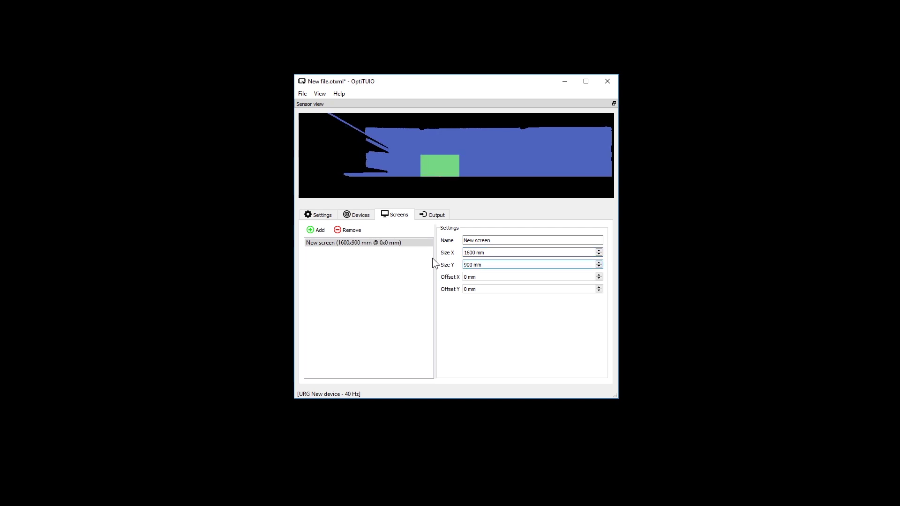
pyautogui.click(468, 290)
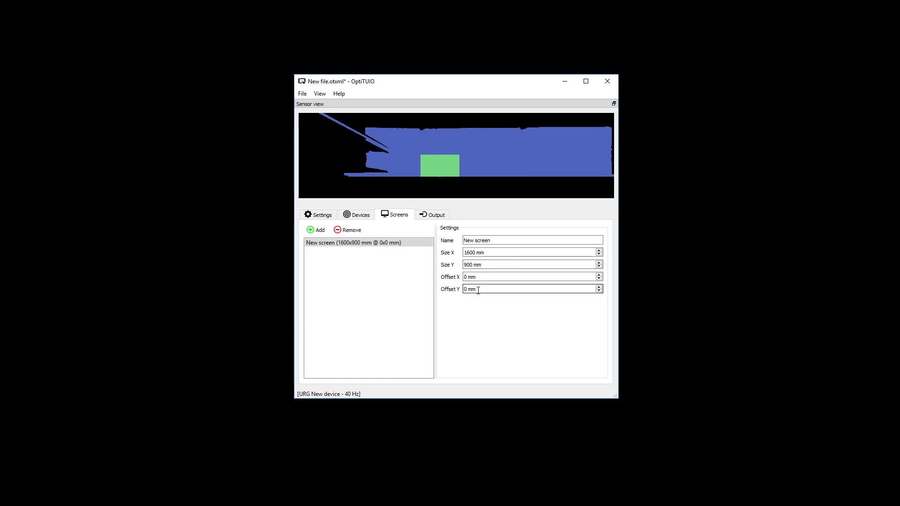
pyautogui.write('50')
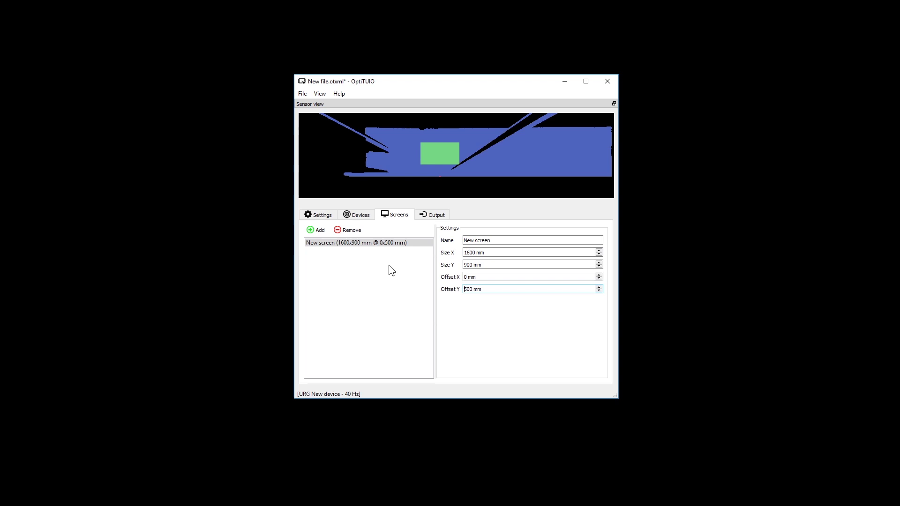
# Assign the URG device to the 1600×900 mm New screen.
pyautogui.click(353, 215)
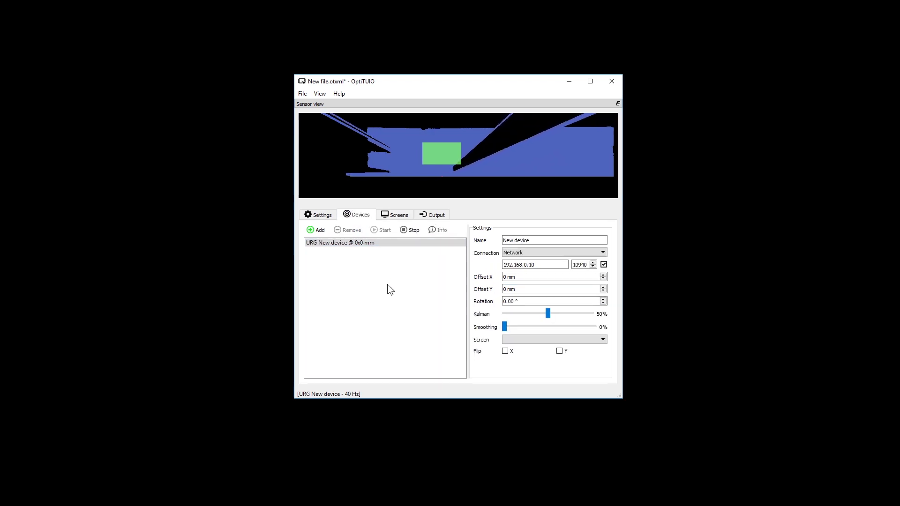
pyautogui.click(565, 340)
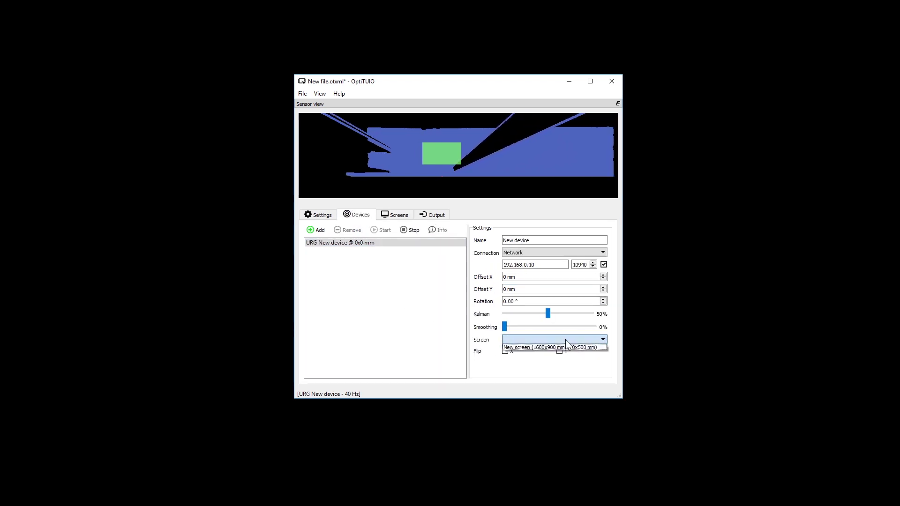
pyautogui.click(526, 347)
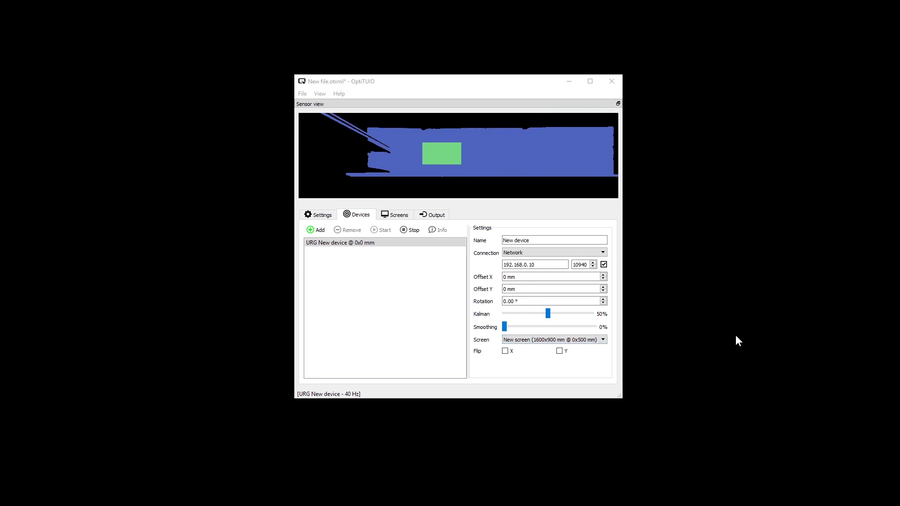
# Try the X and Y flips, leave both off, and reset rotation to 0.00°.
pyautogui.click(513, 354)
pyautogui.click(559, 352)
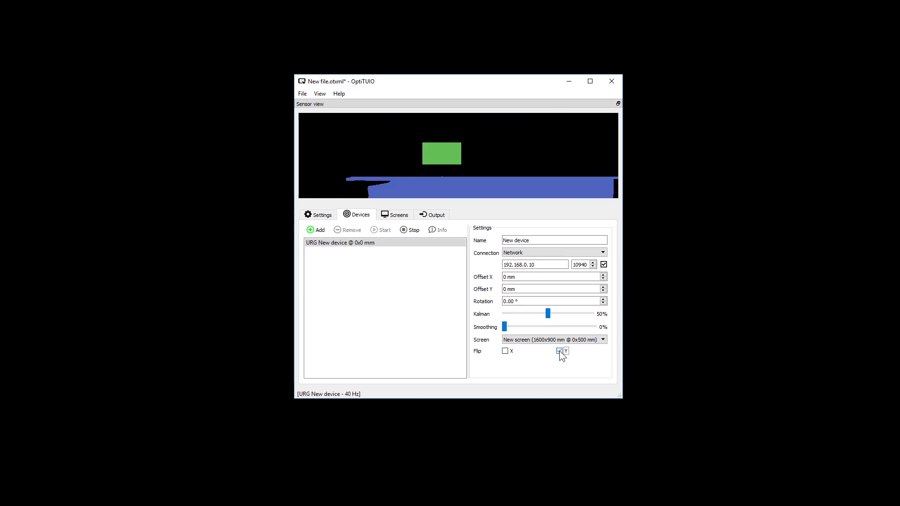
pyautogui.click(559, 351)
pyautogui.scroll(2, 521, 300)
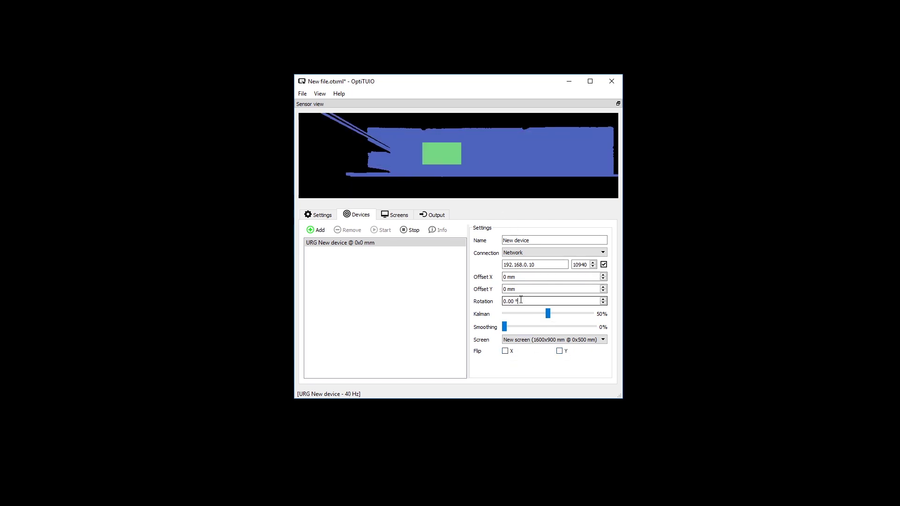
pyautogui.scroll(20, 520, 300)
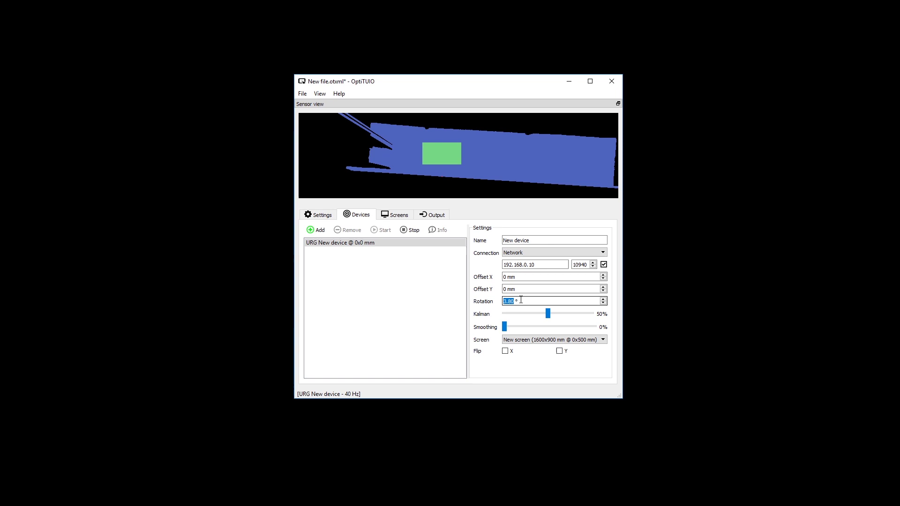
pyautogui.scroll(-20, 520, 300)
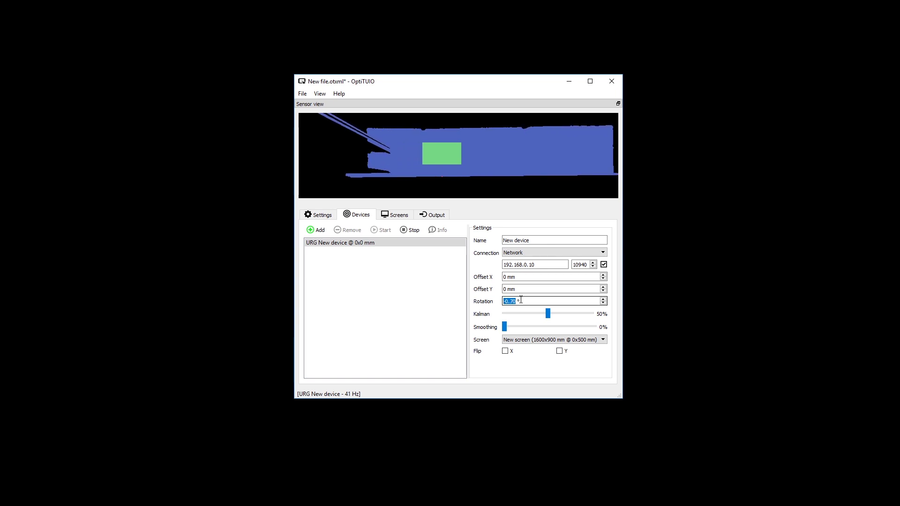
pyautogui.scroll(-9, 521, 300)
pyautogui.write('0')
pyautogui.click(681, 247)
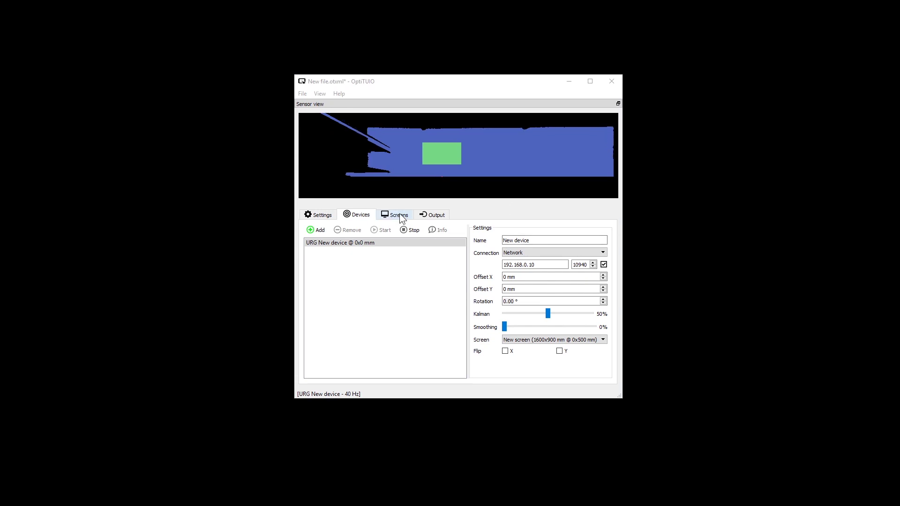
# Add a 3840×1200 px Mouse output and set its mode to Two click.
pyautogui.click(429, 216)
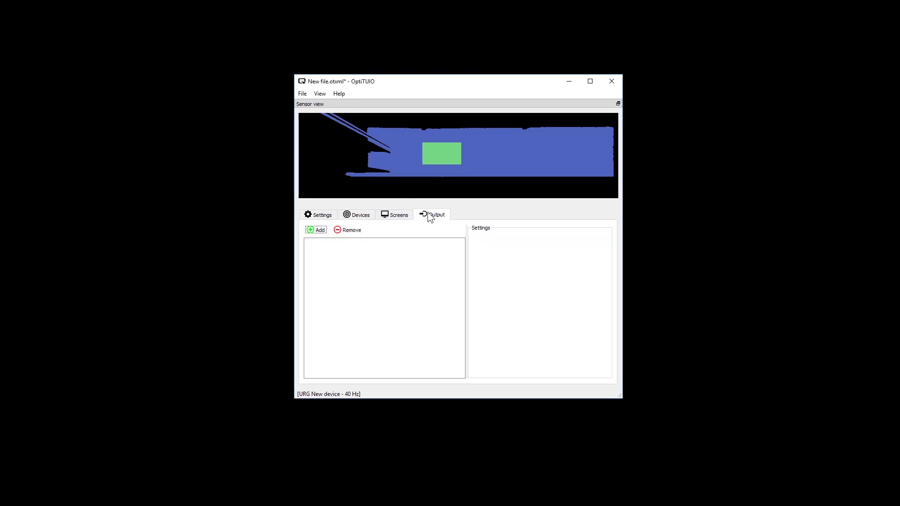
pyautogui.click(317, 231)
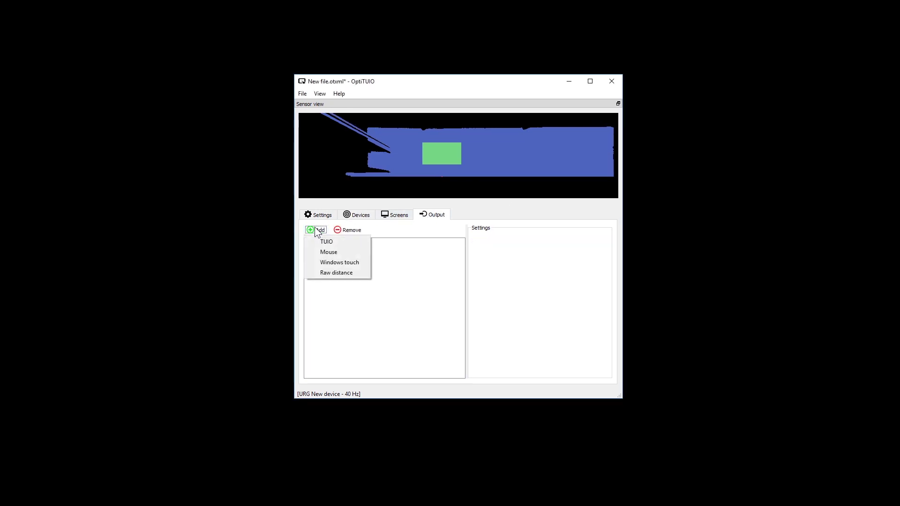
pyautogui.click(335, 251)
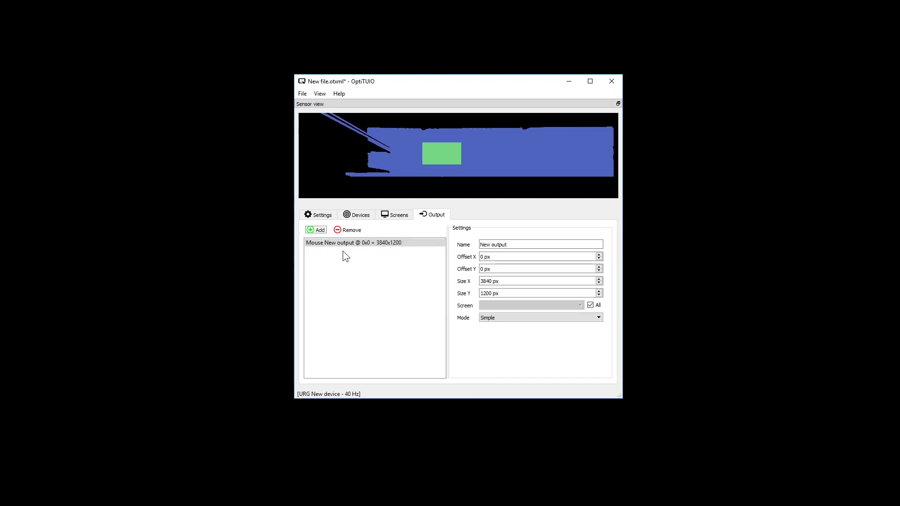
pyautogui.click(521, 317)
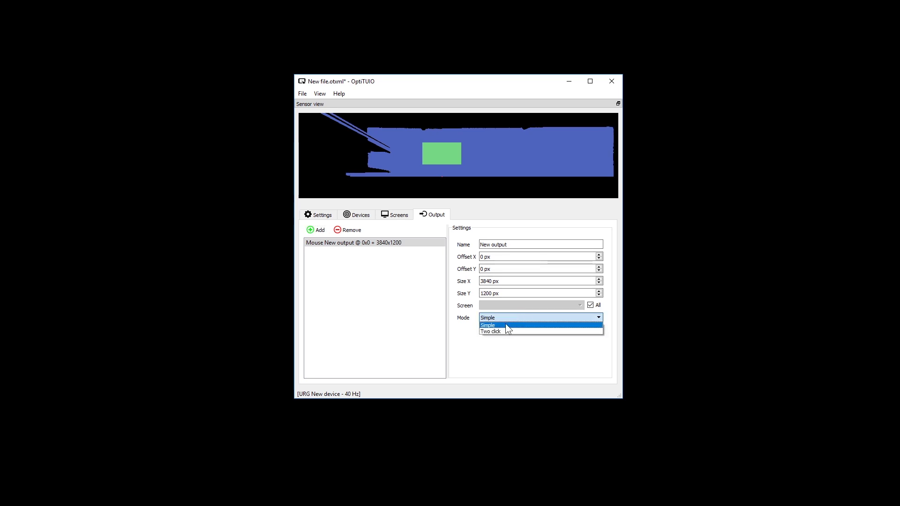
pyautogui.click(490, 330)
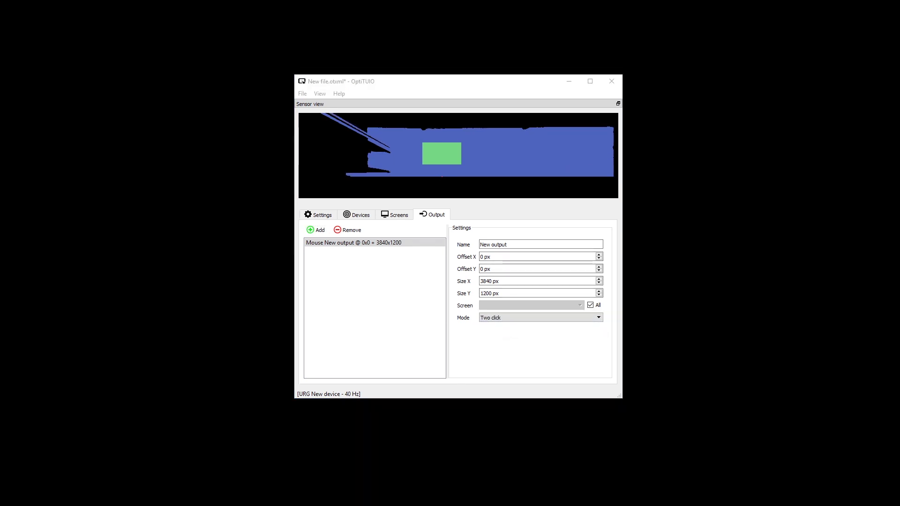